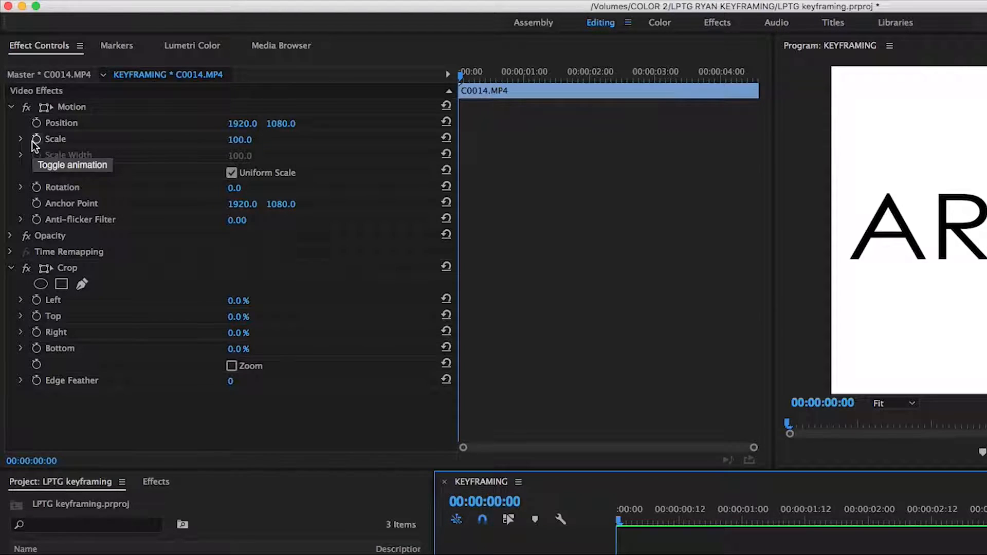
# Turn on Scale animation for C0014.MP4 and place its 100.0 keyframe at the start of the clip.
pyautogui.click(34, 140)
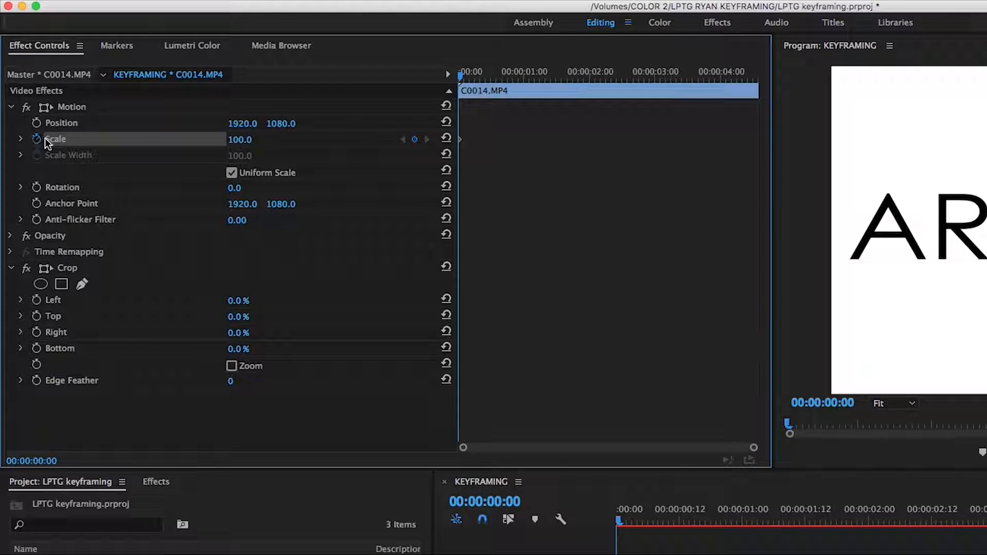
pyautogui.moveTo(459, 141); pyautogui.dragTo(489, 139)
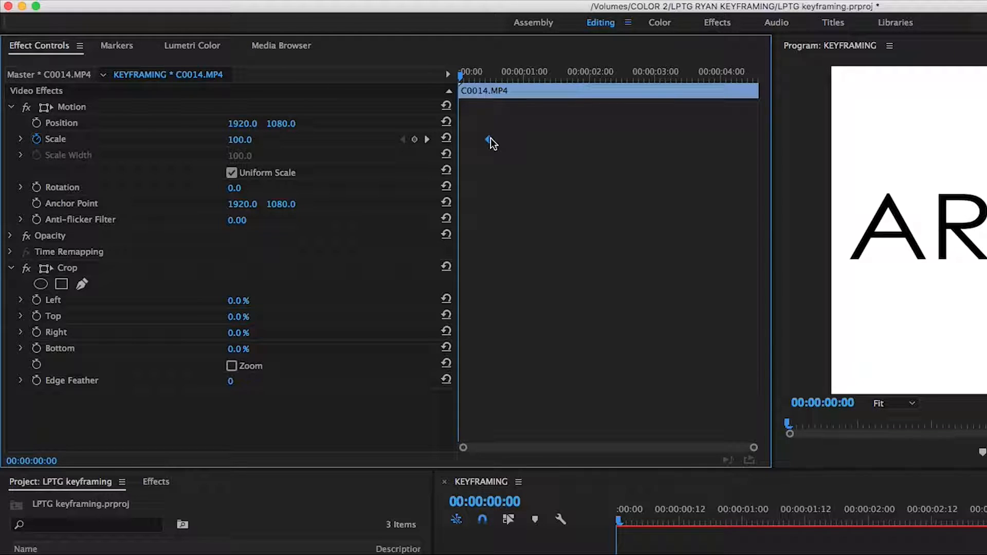
pyautogui.moveTo(490, 140); pyautogui.dragTo(364, 139)
# Add a second Scale keyframe of 125 at 00:00:00:15.
pyautogui.click(508, 78)
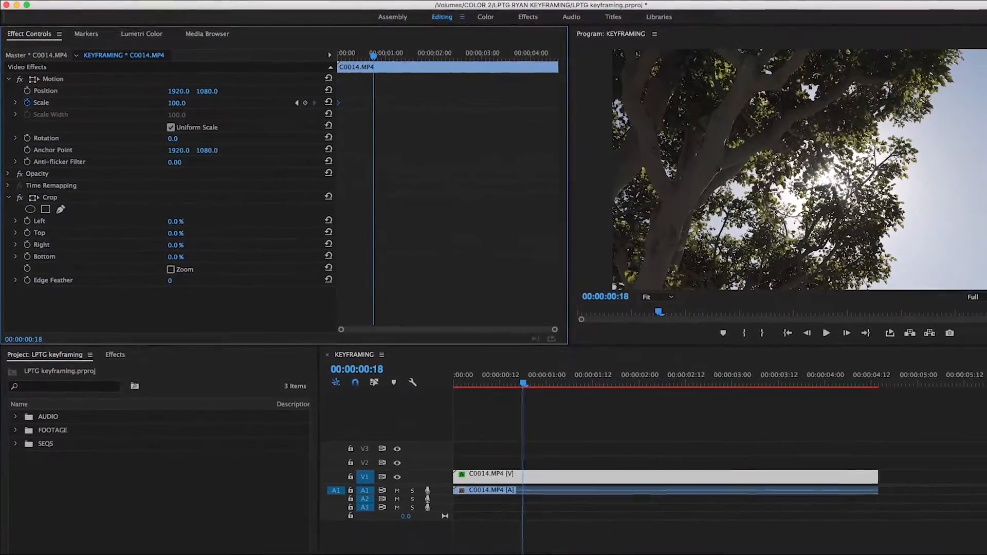
pyautogui.moveTo(177, 104)
pyautogui.mouseDown()
pyautogui.moveTo(163, 104)
pyautogui.moveTo(182, 98)
pyautogui.mouseUp()
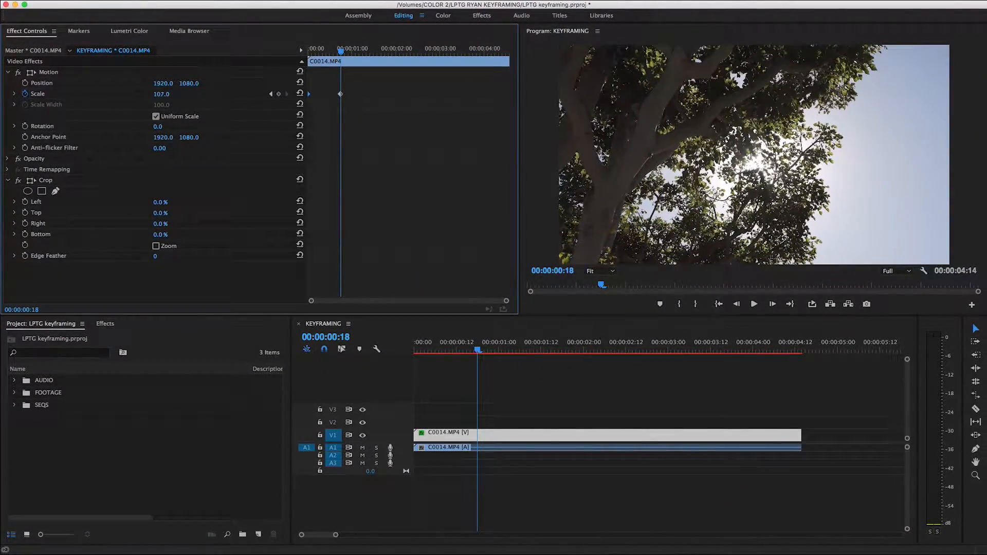
pyautogui.click(182, 98)
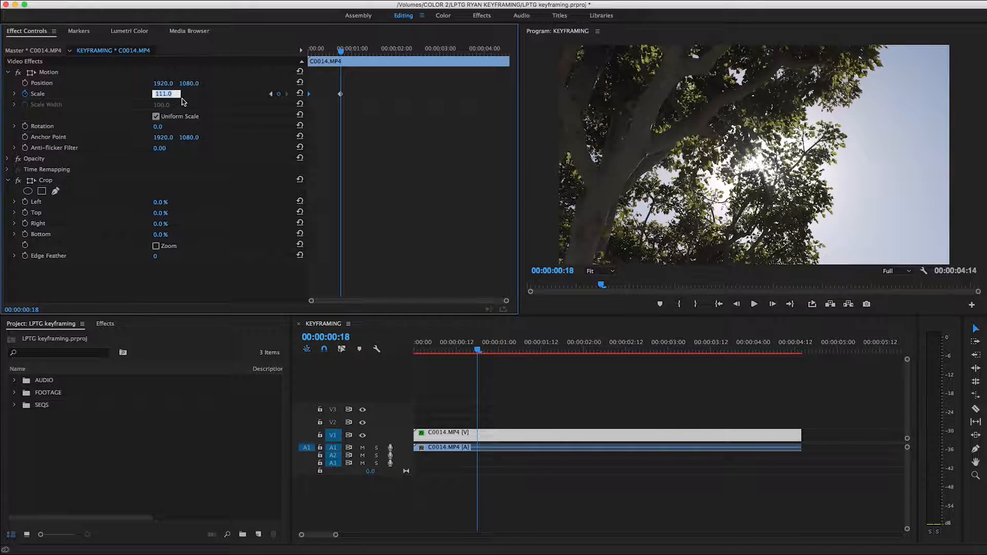
pyautogui.write('125')
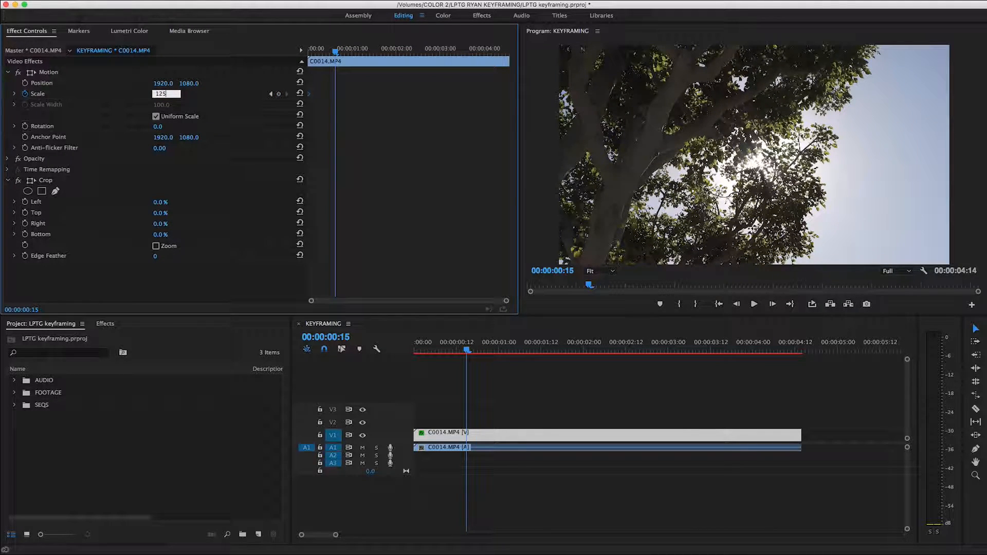
pyautogui.press('Return')
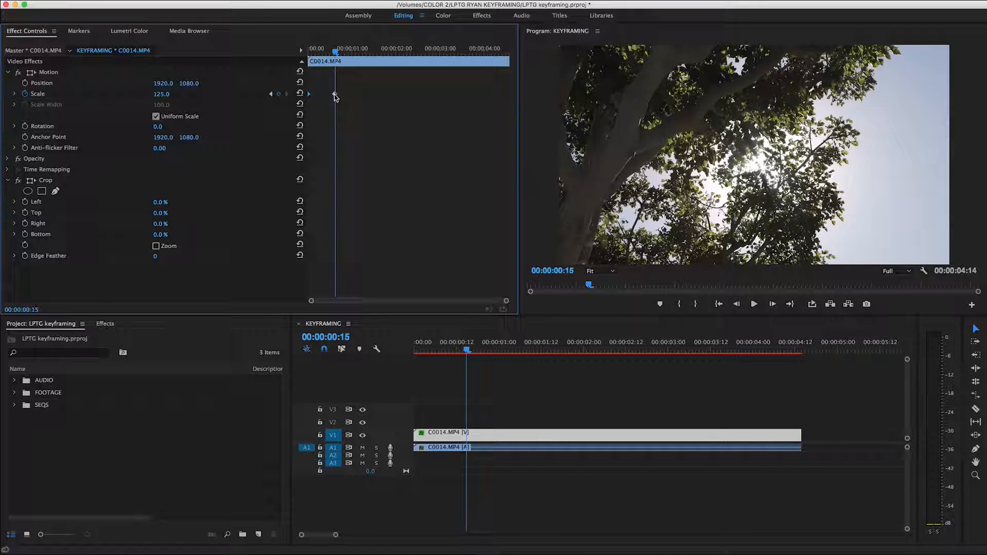
# Move the 125 Scale keyframe to the end of the clip and play back the zoom from the start.
pyautogui.moveTo(334, 96); pyautogui.dragTo(516, 94)
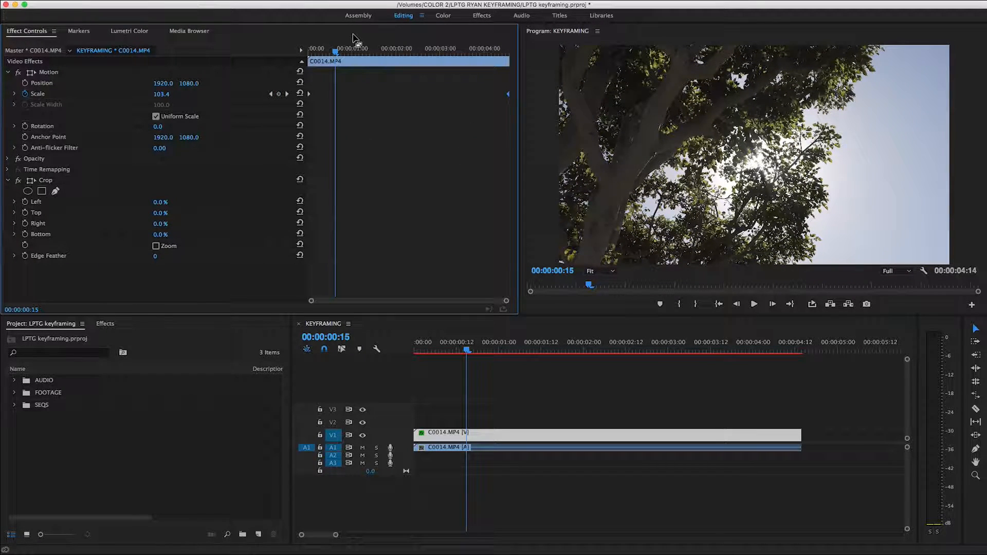
pyautogui.moveTo(334, 53); pyautogui.dragTo(307, 53)
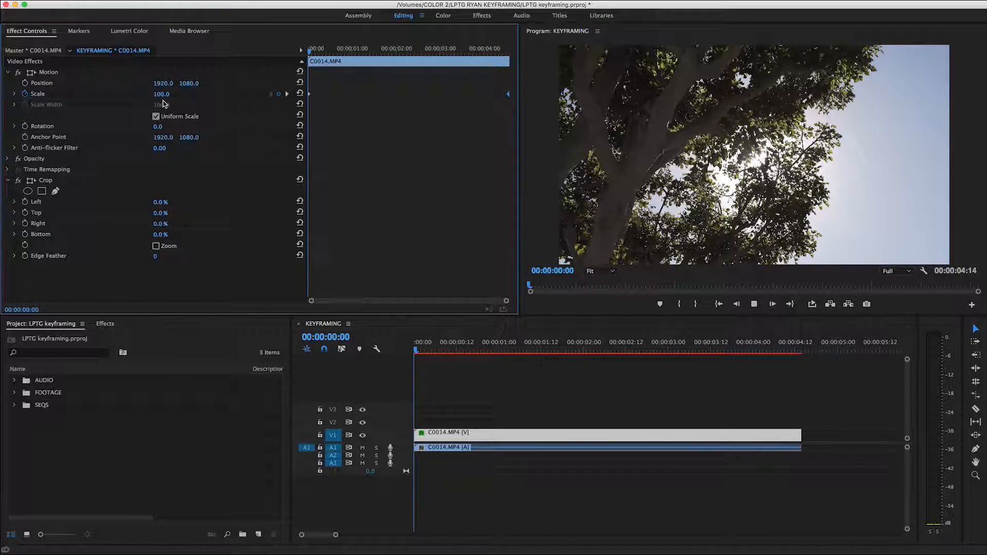
pyautogui.press('space')
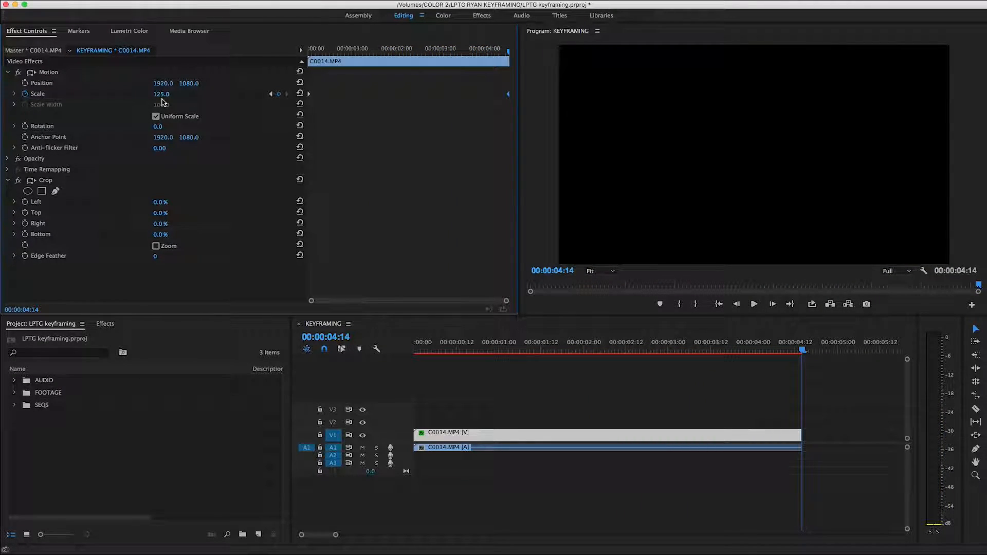
# Move the 125 Scale keyframe to about one second and play back the faster zoom.
pyautogui.moveTo(508, 95); pyautogui.dragTo(350, 108)
pyautogui.press('space')
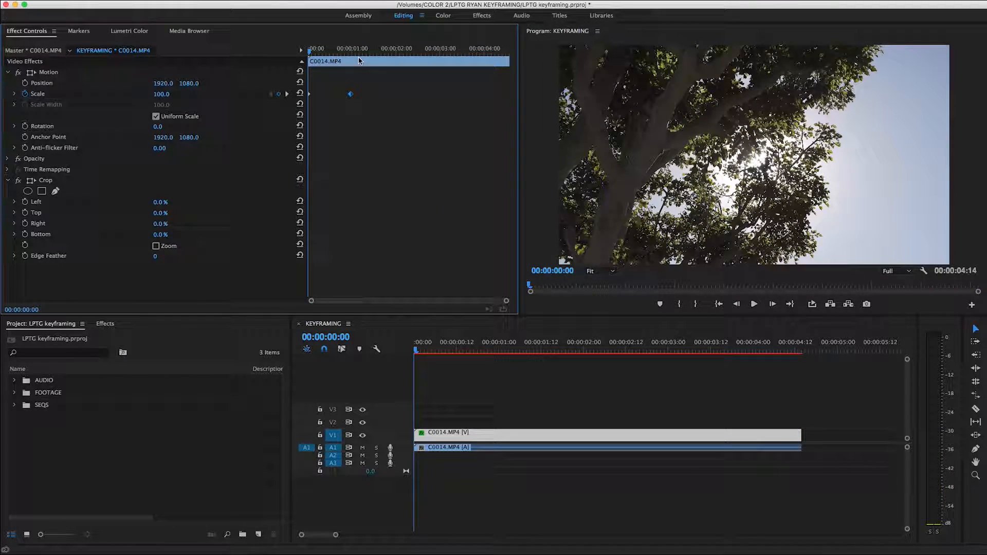
pyautogui.press('space')
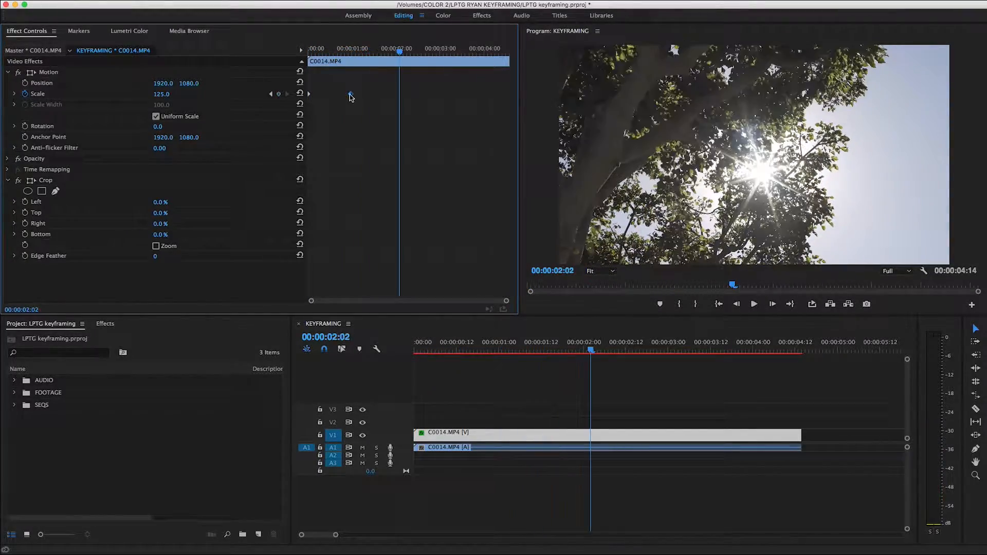
# Move the 125 Scale keyframe to about four seconds and play back the slower zoom from the start.
pyautogui.moveTo(399, 94); pyautogui.dragTo(481, 94)
pyautogui.press('Home')
pyautogui.press('space')
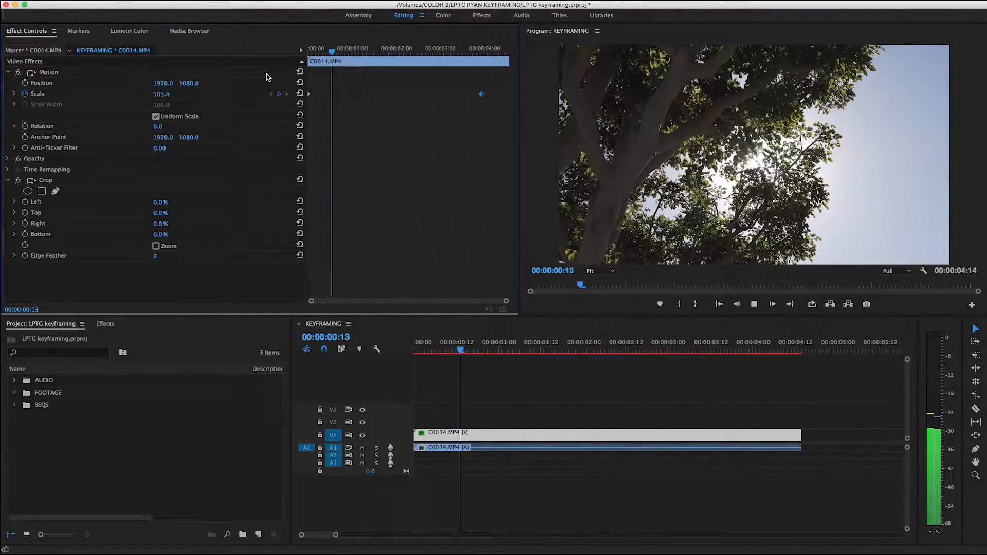
pyautogui.press('space')
# Swap the two Scale keyframes so the clip starts at 125 and ends at 100, and play back the zoom-out.
pyautogui.moveTo(309, 94); pyautogui.dragTo(391, 95)
pyautogui.moveTo(482, 94); pyautogui.dragTo(298, 104)
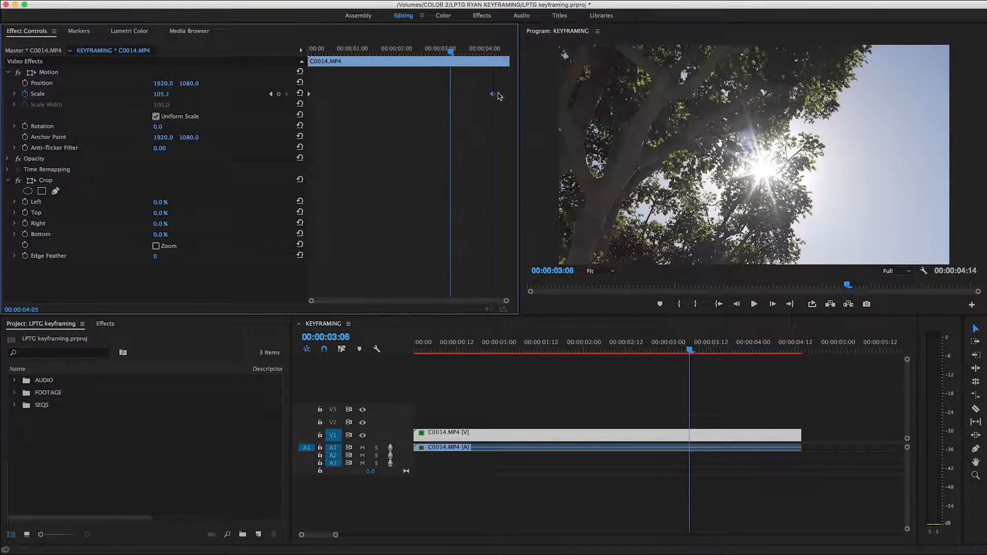
pyautogui.moveTo(417, 95); pyautogui.dragTo(508, 94)
pyautogui.moveTo(449, 54); pyautogui.dragTo(307, 52)
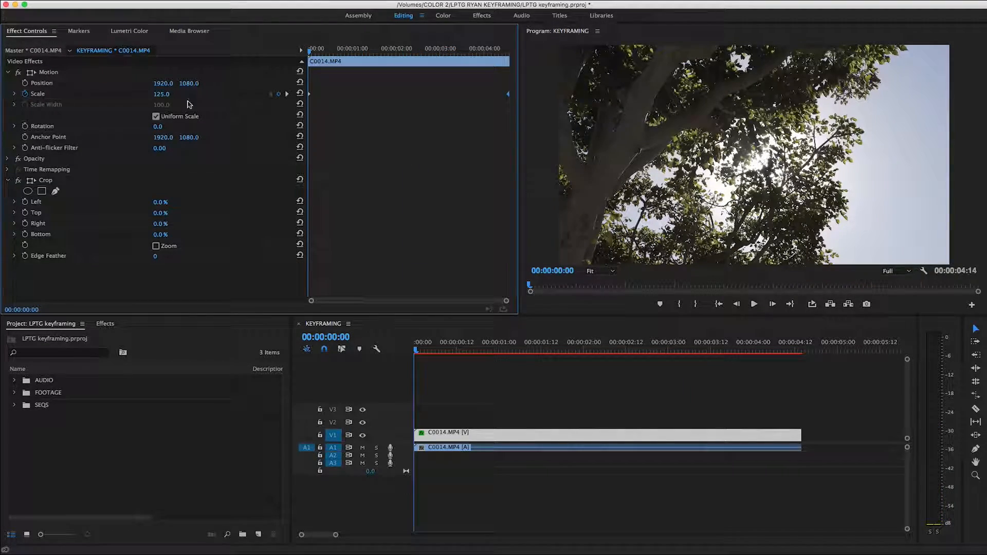
pyautogui.press('space')
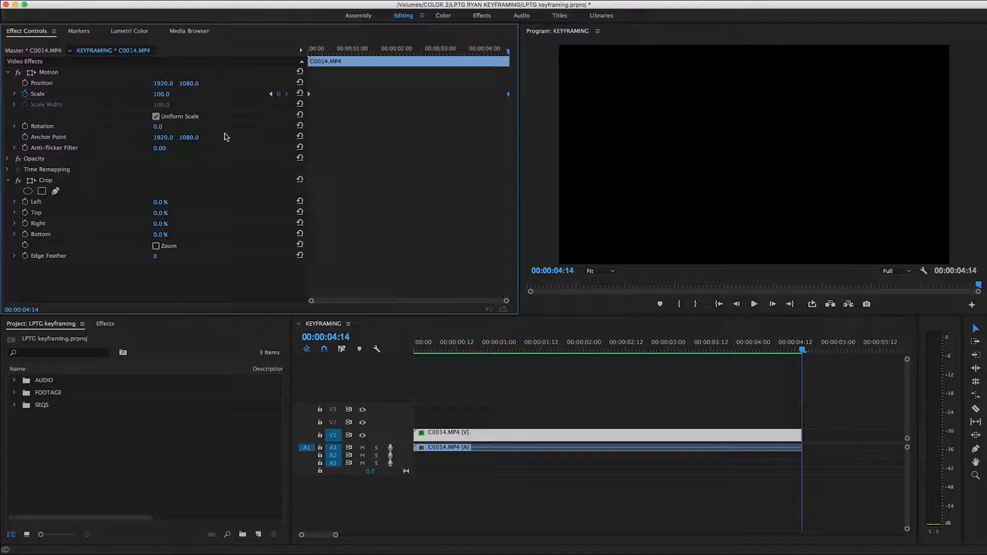
# Copy the opening 125 Scale keyframe, move the 100 keyframe to about two seconds, and paste the copy at 00:00:03:22.
pyautogui.rightClick(310, 98)
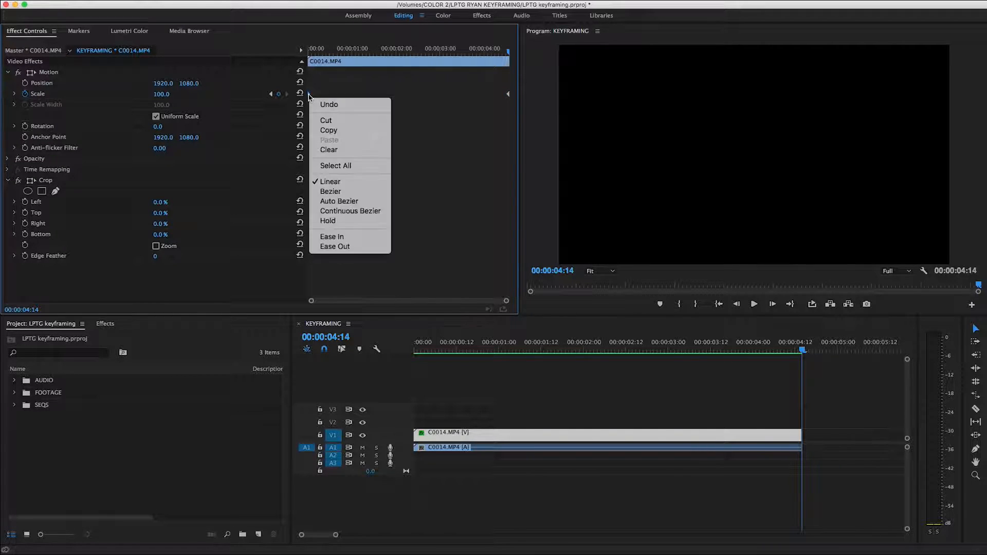
pyautogui.click(323, 132)
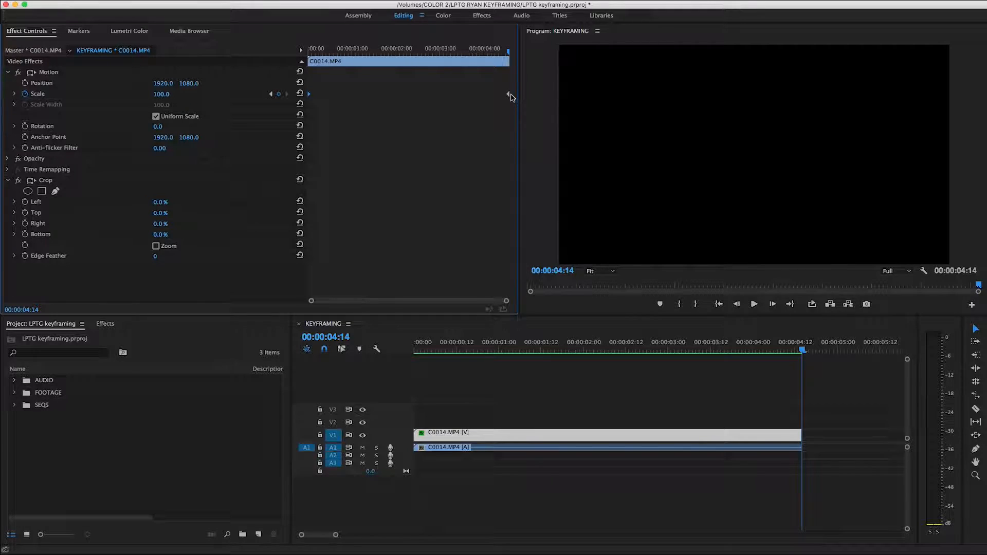
pyautogui.moveTo(508, 96); pyautogui.dragTo(396, 95)
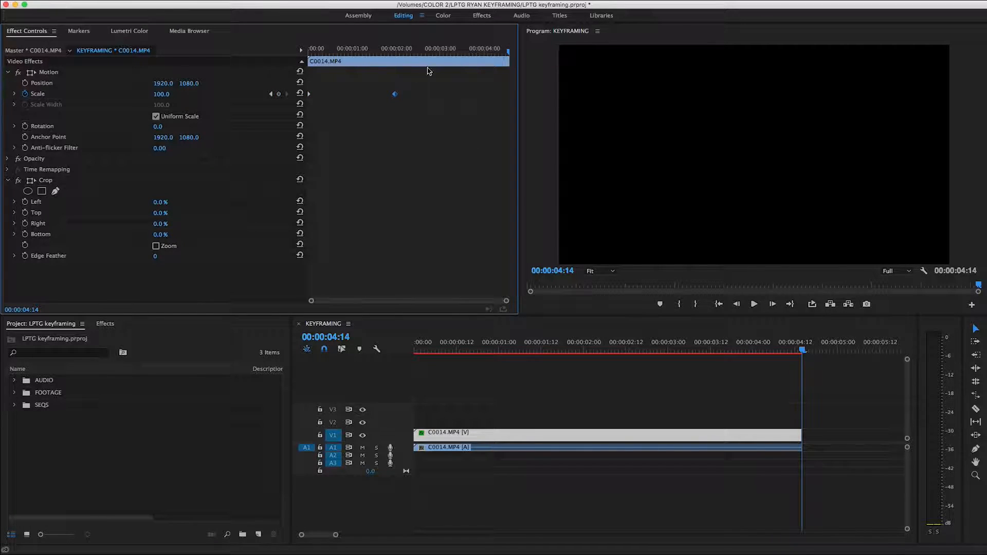
pyautogui.moveTo(445, 58); pyautogui.dragTo(482, 56)
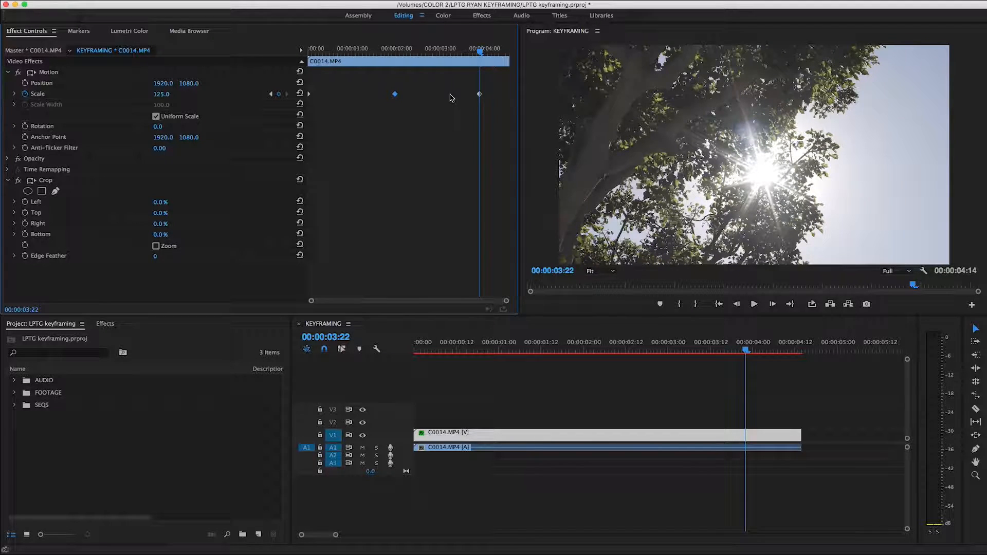
# Move the pasted 125 keyframe to the clip's end and the 100 keyframe to mid-clip, and play back the zoom.
pyautogui.moveTo(481, 95); pyautogui.dragTo(510, 94)
pyautogui.moveTo(396, 96); pyautogui.dragTo(411, 95)
pyautogui.press('Home')
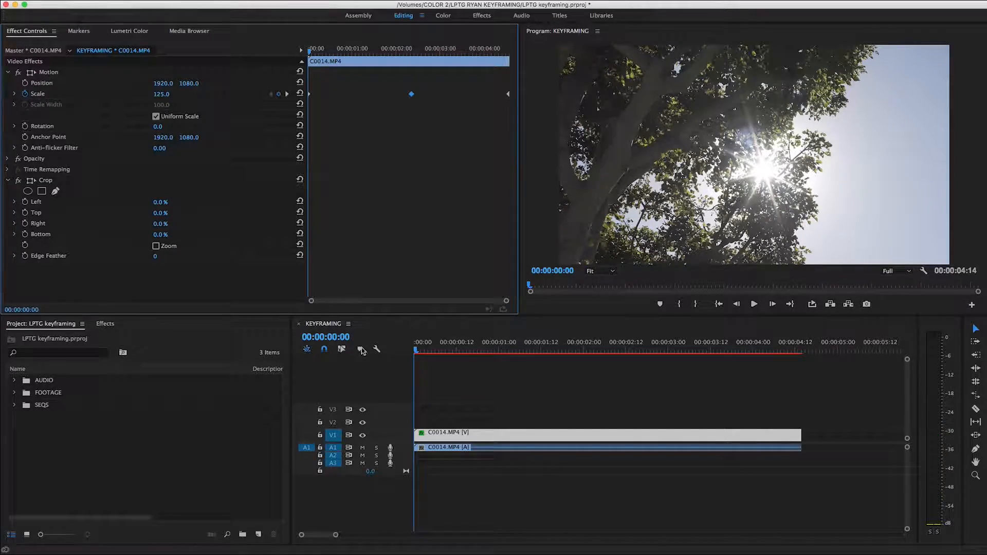
pyautogui.press('space')
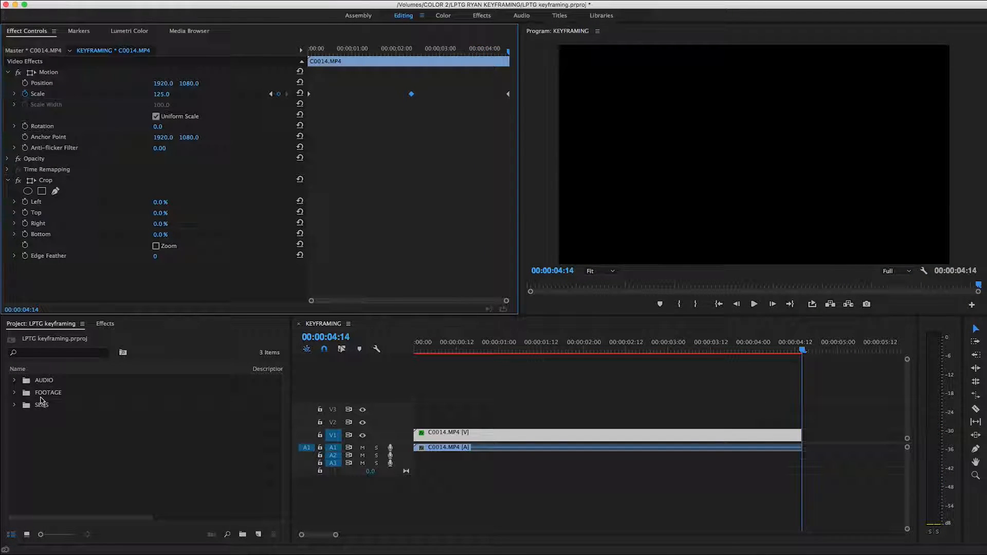
# Search the effects for "crop" and apply the Crop effect to the C0014.MP4 clip.
pyautogui.click(106, 324)
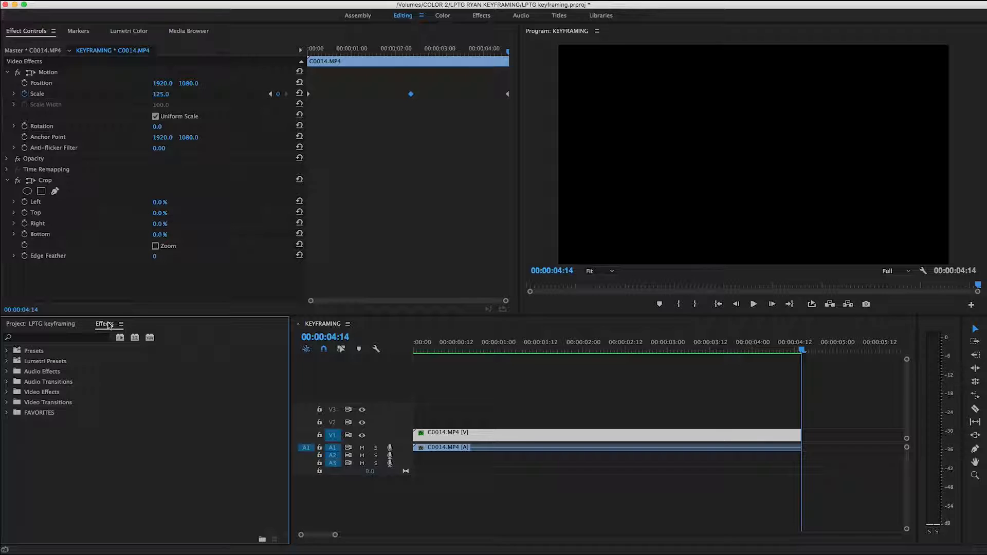
pyautogui.click(57, 339)
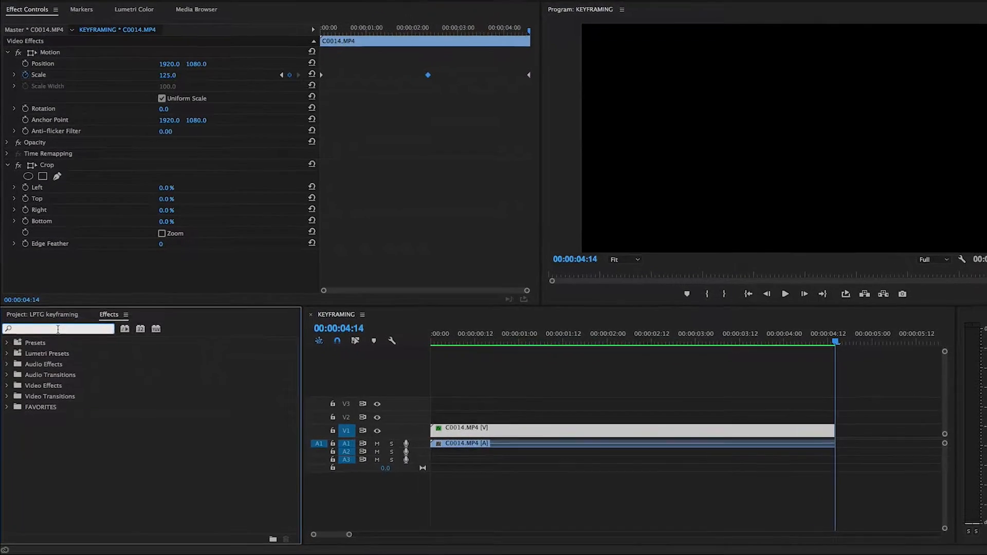
pyautogui.write('crop')
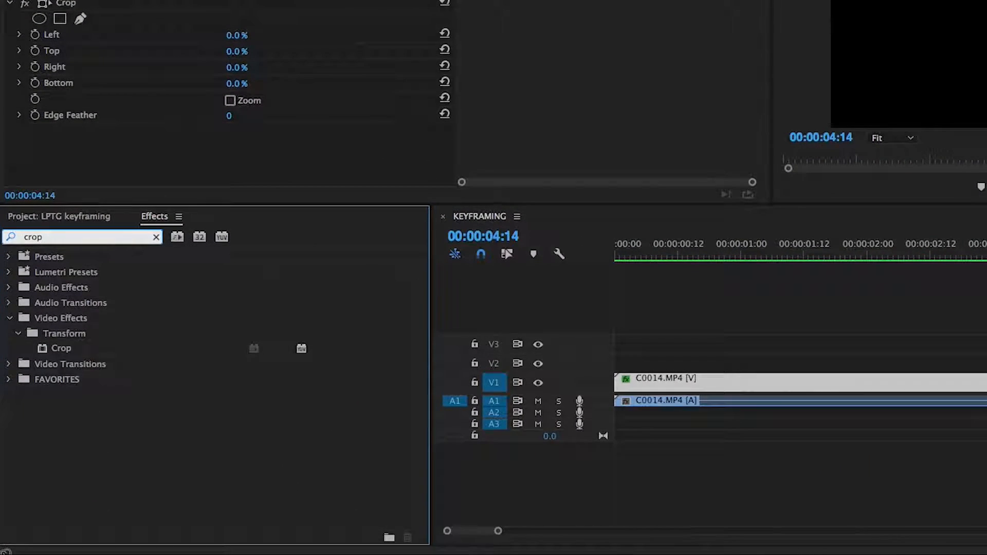
pyautogui.doubleClick(46, 349)
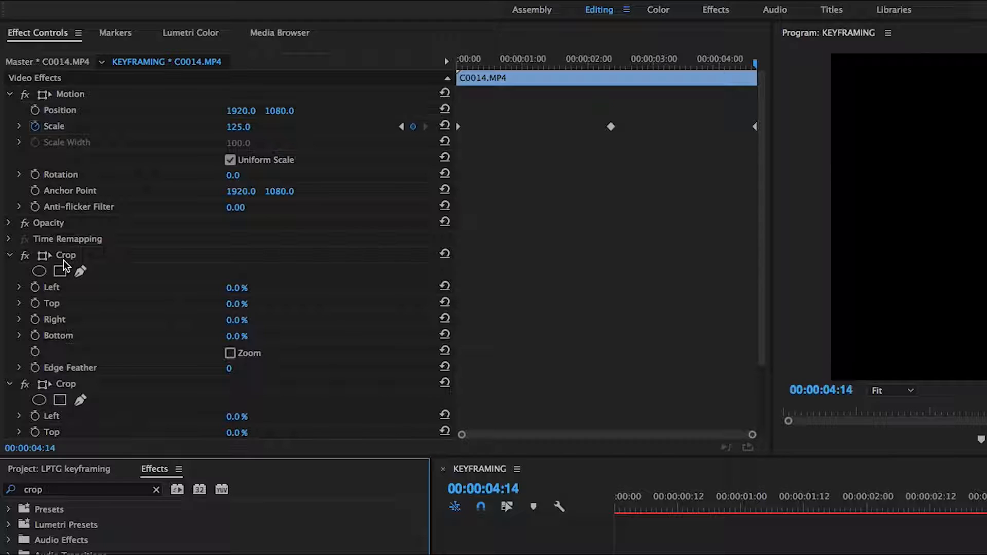
# Keyframe the first Crop effect's Left value from 0% at the clip's start to 100% at its end, and play it back.
pyautogui.click(35, 288)
pyautogui.moveTo(756, 292); pyautogui.dragTo(531, 307)
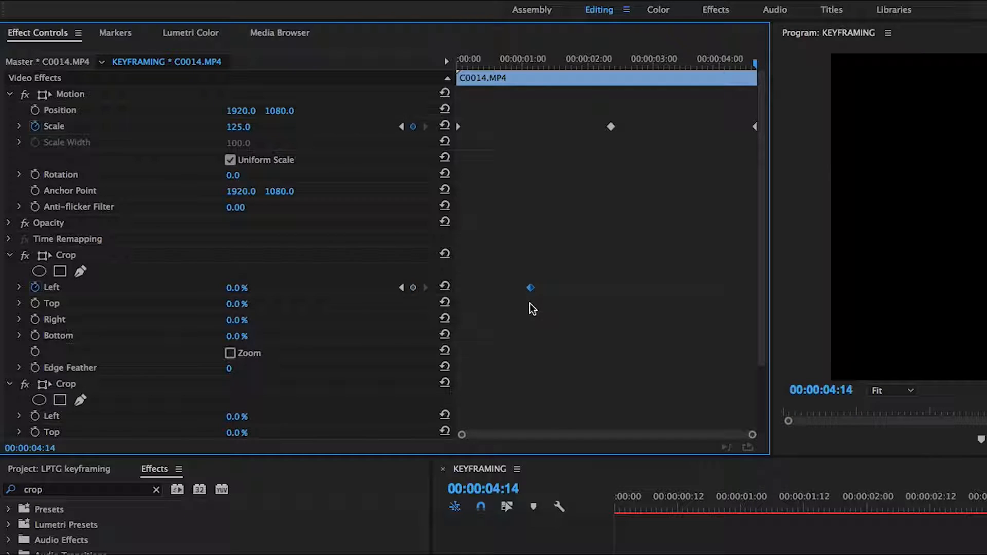
pyautogui.moveTo(531, 289); pyautogui.dragTo(458, 290)
pyautogui.moveTo(237, 289); pyautogui.dragTo(319, 289)
pyautogui.moveTo(755, 287); pyautogui.dragTo(785, 291)
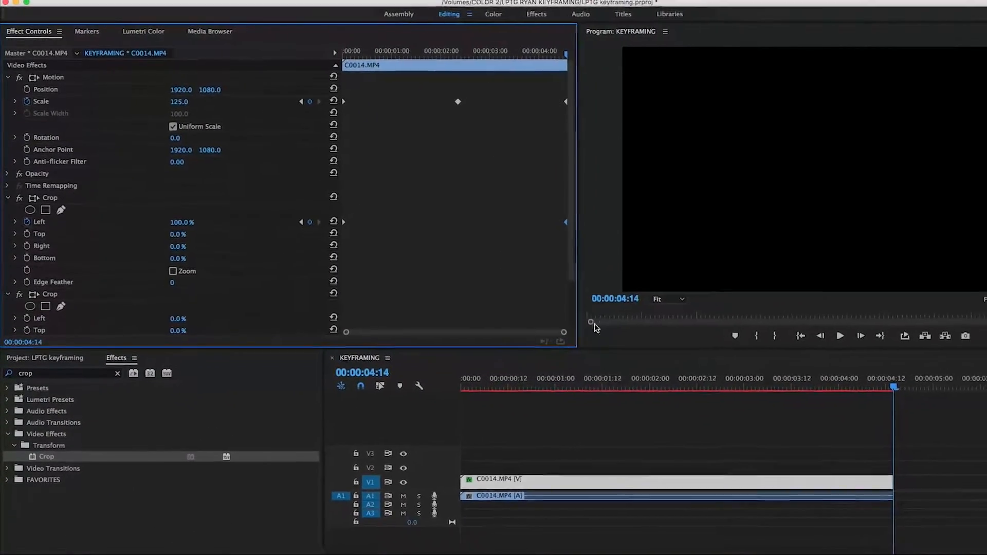
pyautogui.press('space')
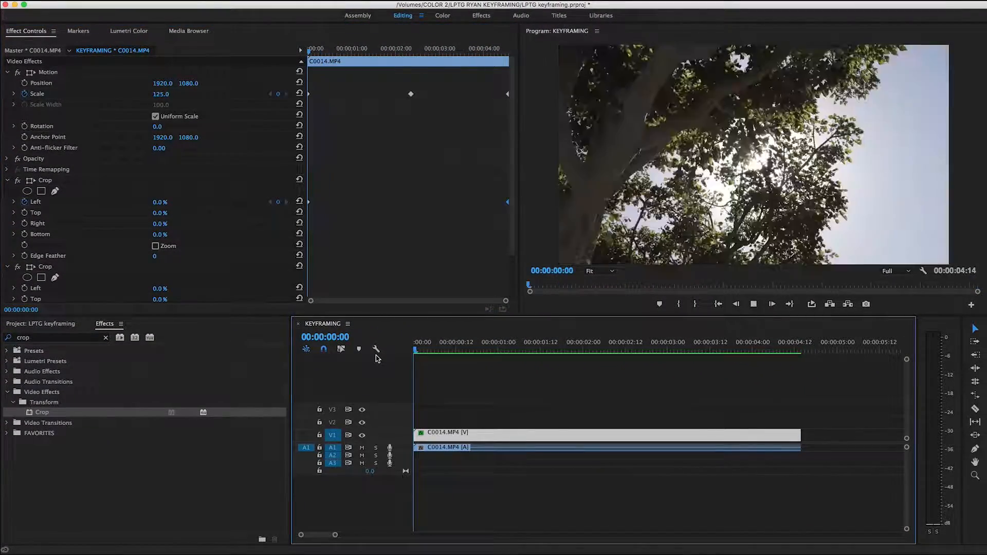
pyautogui.press('space')
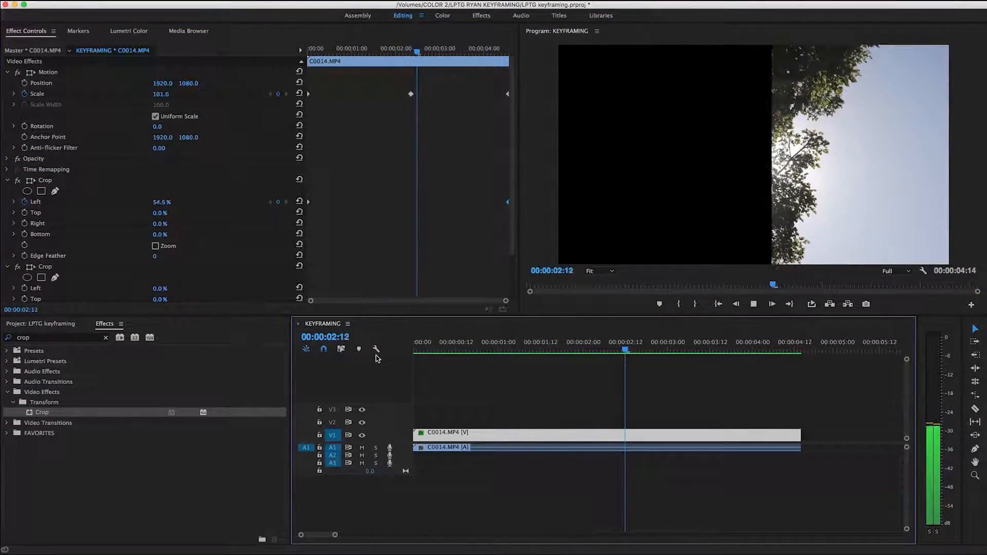
# Move the 100% Left crop keyframe to about 00:00:00:23 and play back the faster wipe.
pyautogui.click(508, 203)
pyautogui.moveTo(508, 204); pyautogui.dragTo(347, 204)
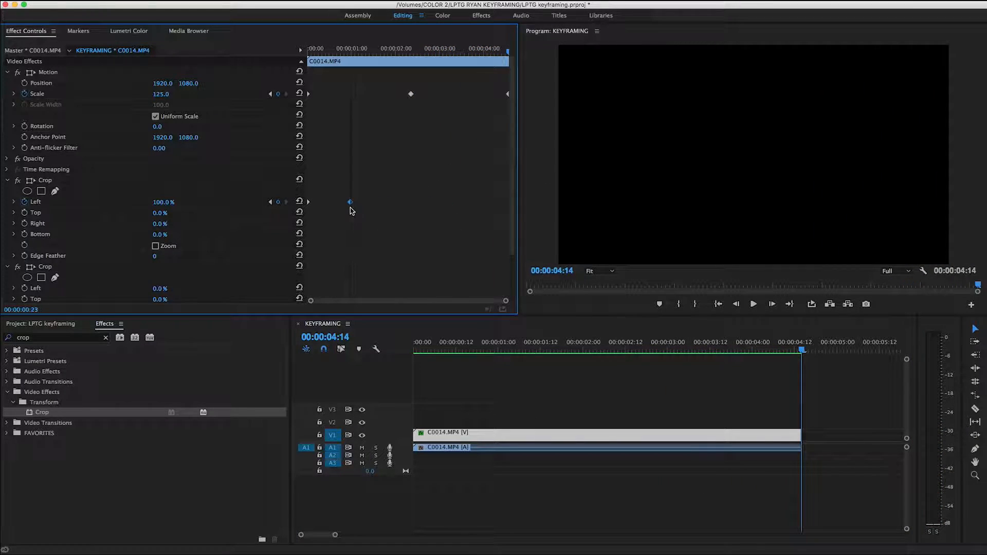
pyautogui.press('space')
pyautogui.press('Up')
pyautogui.press('space')
# Play back the sequence from the start to check the crop wipe from C0014.MP4 to C0012.MP4.
pyautogui.press('space')
pyautogui.hotkey('shift', 'Left')
# Move the C0014.MP4 clip up to V2 and place C0012.MP4 from the FOOTAGE bin beneath it on V1 at the sequence start.
pyautogui.moveTo(527, 436); pyautogui.dragTo(520, 457)
pyautogui.click(47, 325)
pyautogui.click(14, 393)
pyautogui.moveTo(44, 406); pyautogui.dragTo(420, 439)
pyautogui.hotkey('shift', 'Left')
pyautogui.press('space')
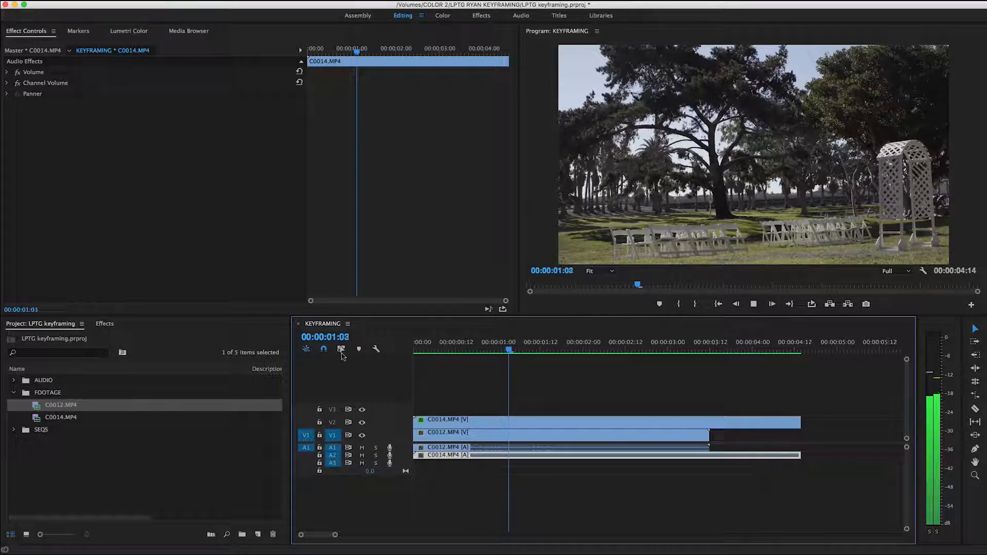
pyautogui.press('space')
pyautogui.moveTo(535, 348); pyautogui.dragTo(272, 379)
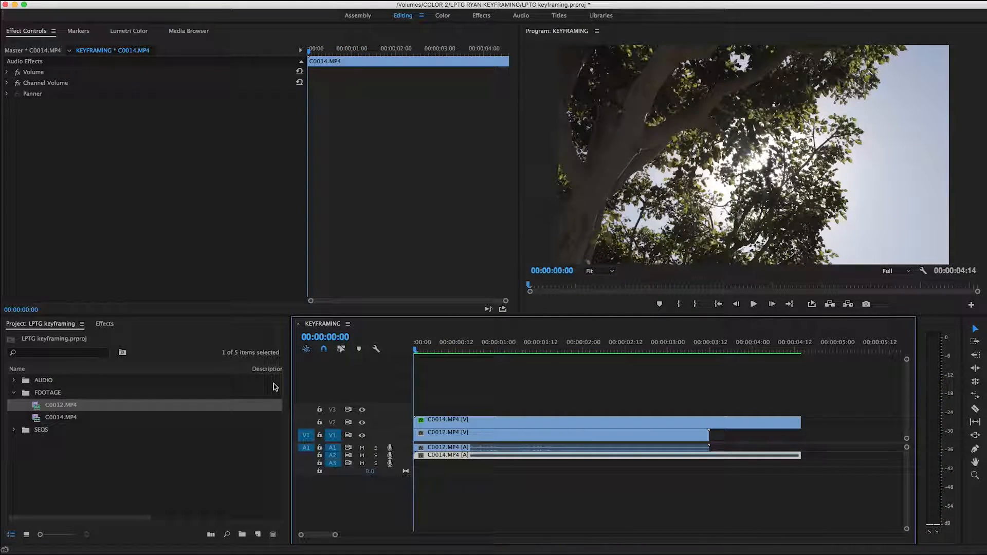
pyautogui.press('space')
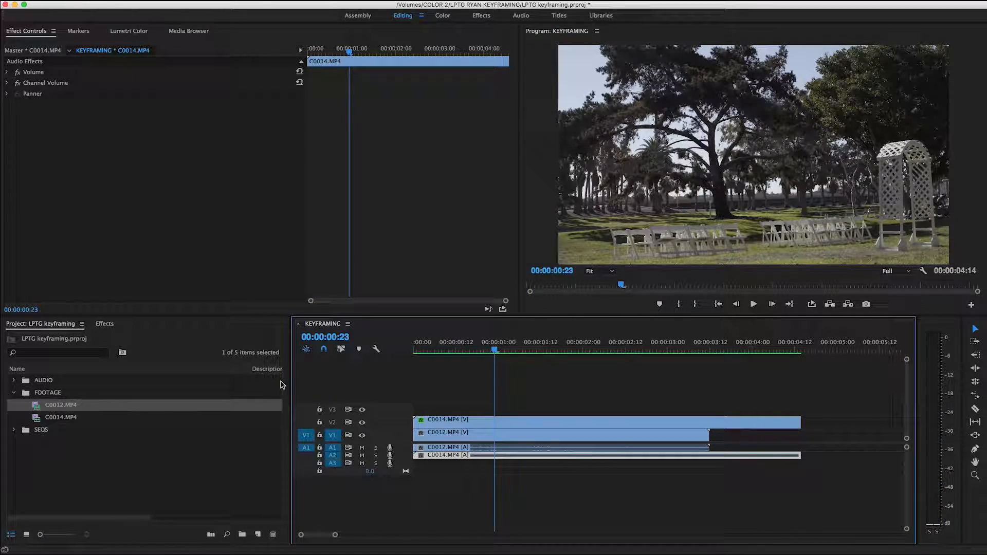